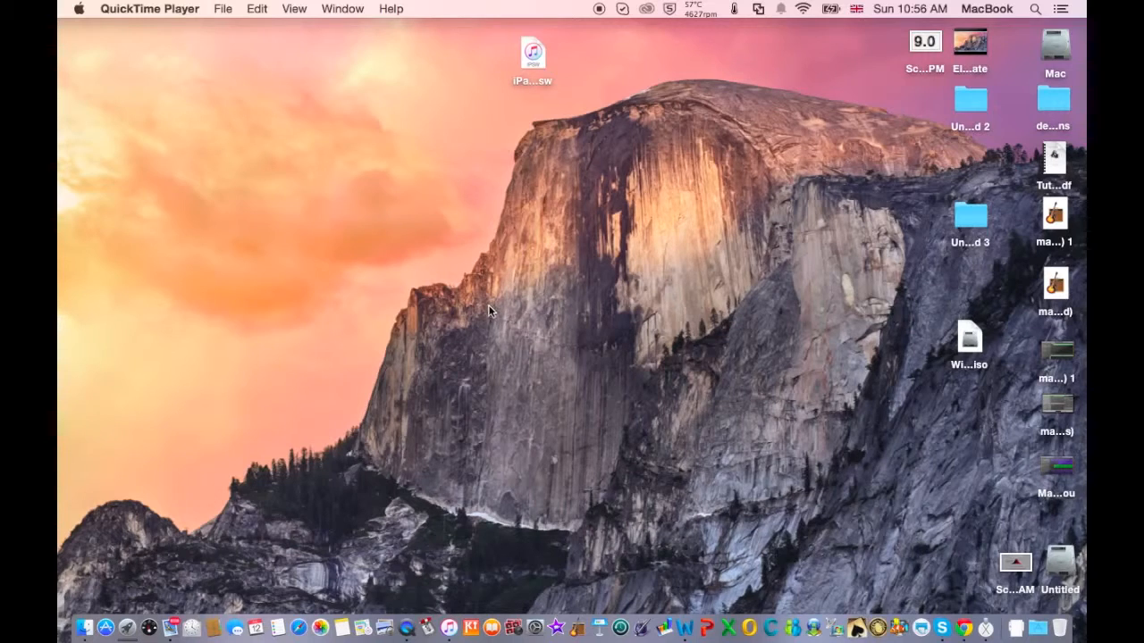
Bring the browser window with the Apple El Capitan beta page to the front.
left_click(963, 625)
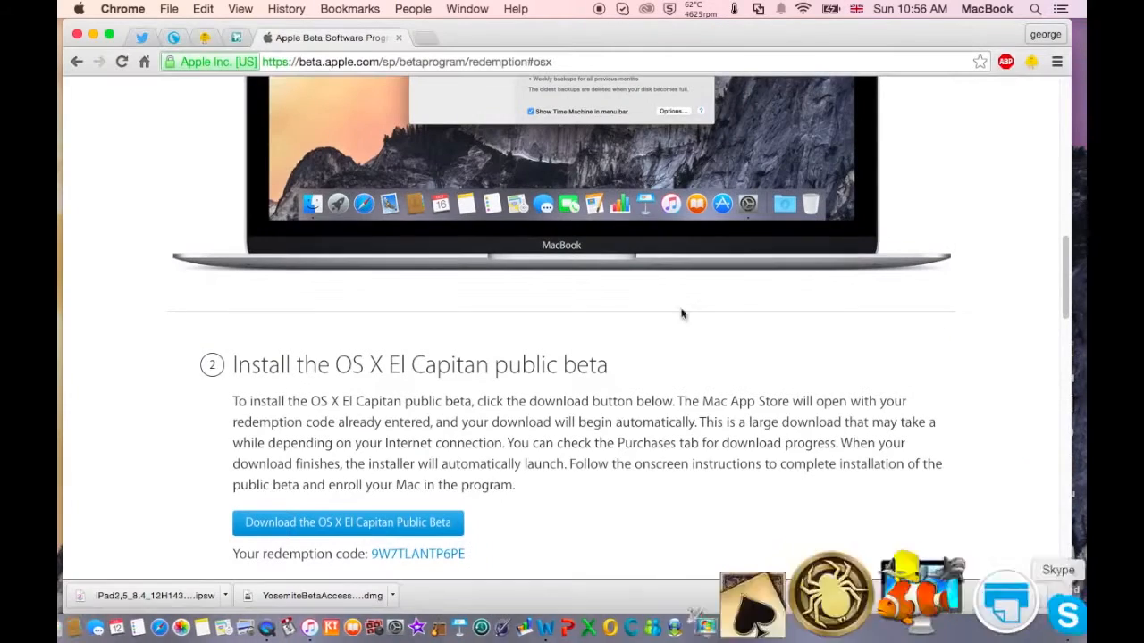
Request the 'Download the OS X El Capitan Public Beta' link, prompting to open the App Store.
left_click(580, 65)
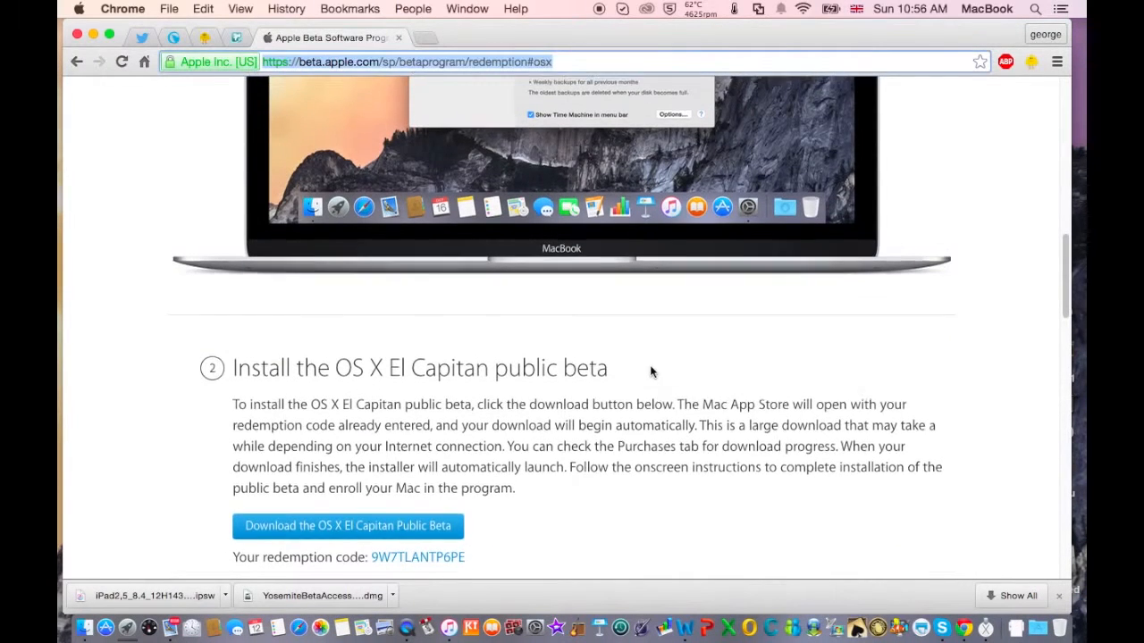
scroll(652, 373, "up", 15)
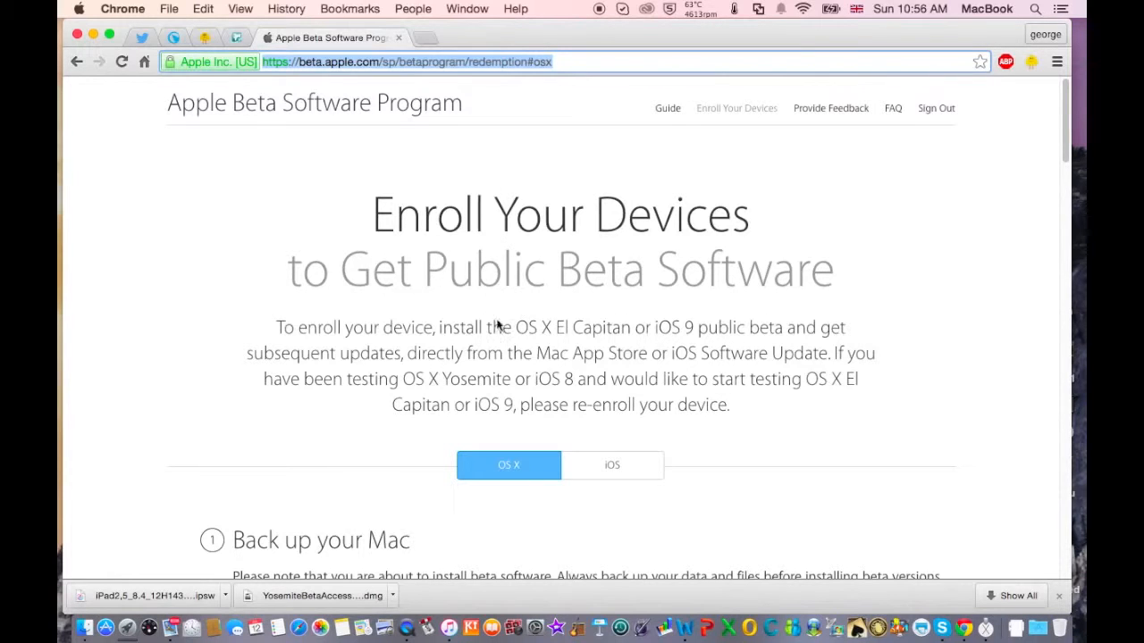
scroll(840, 289, "down", 1)
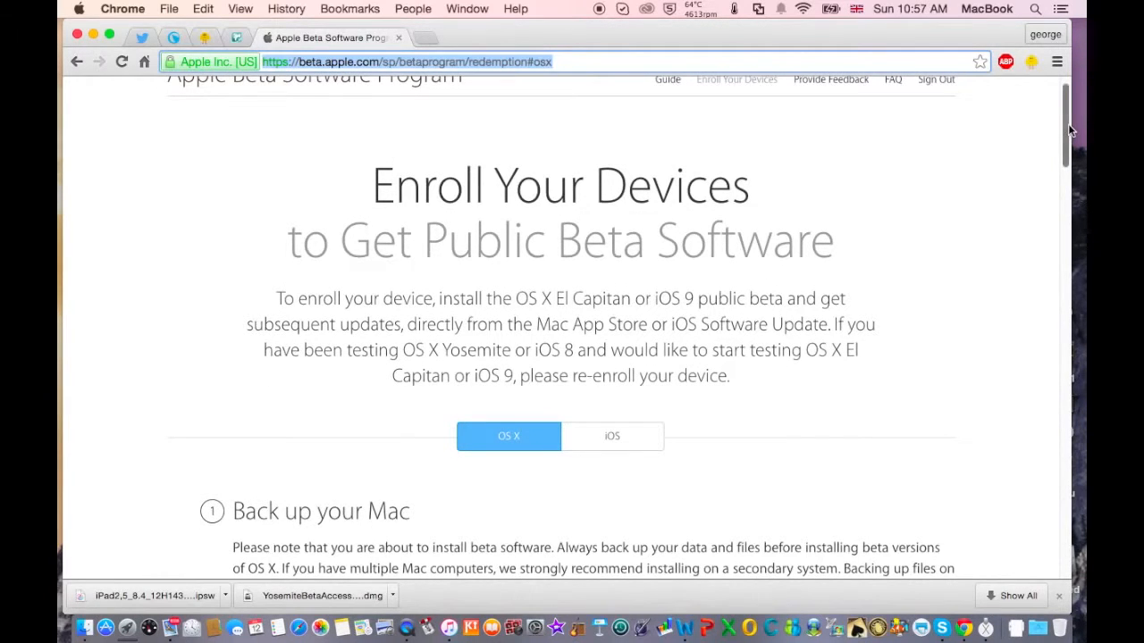
left_click_drag(1068, 124, 1063, 288)
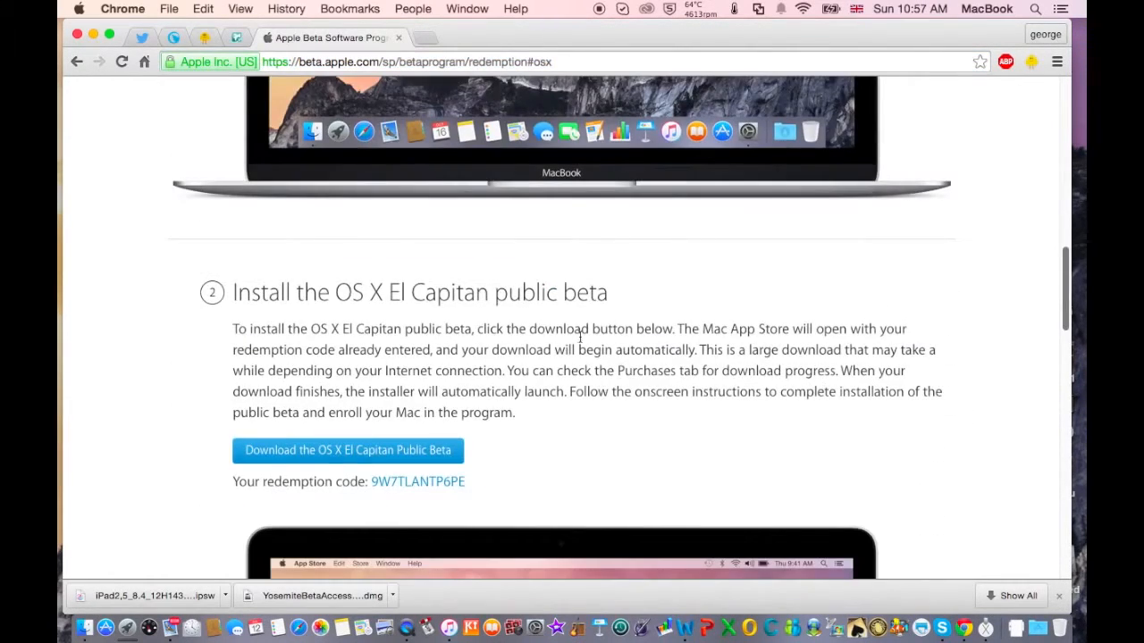
left_click(359, 464)
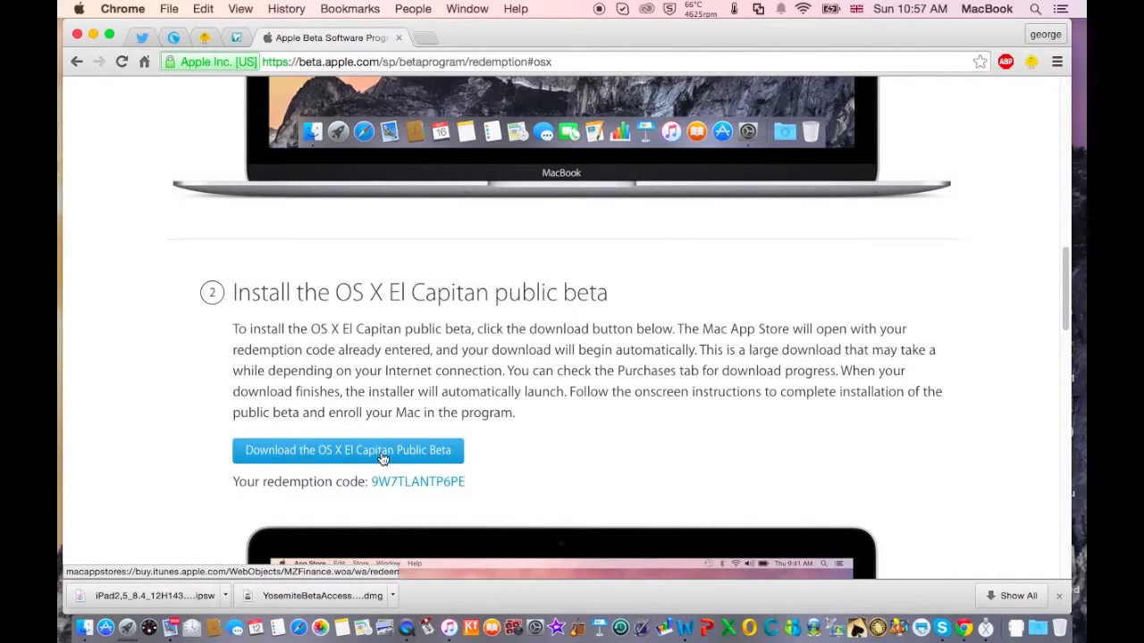
left_click(383, 458)
Let the App Store open and review the already-redeemed beta code.
left_click(650, 362)
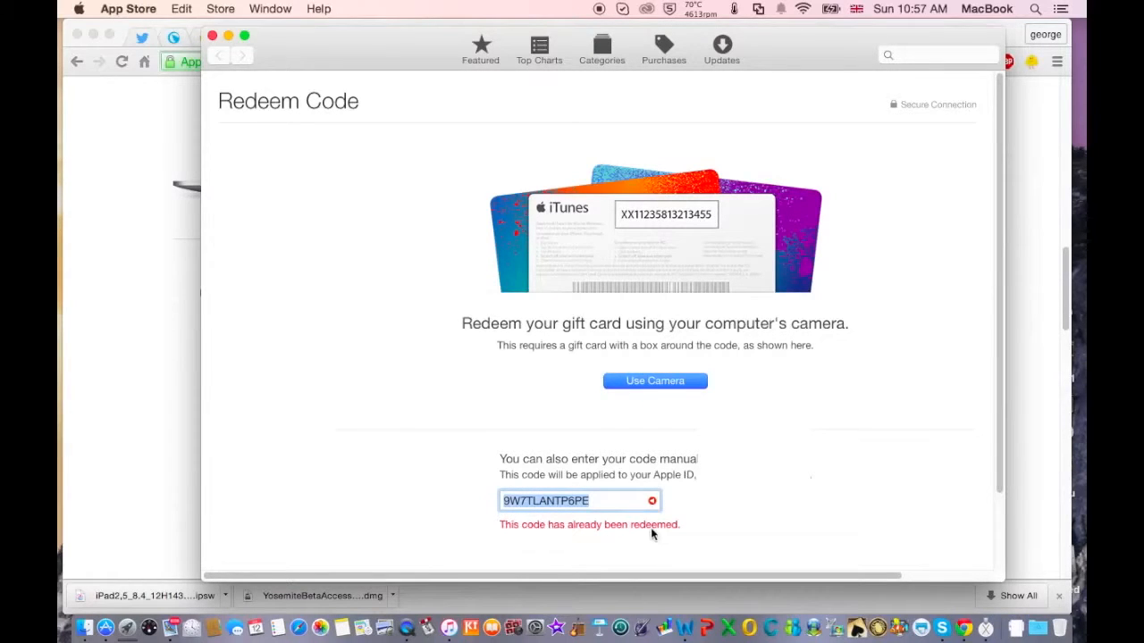
left_click_drag(618, 506, 670, 462)
left_click(498, 522)
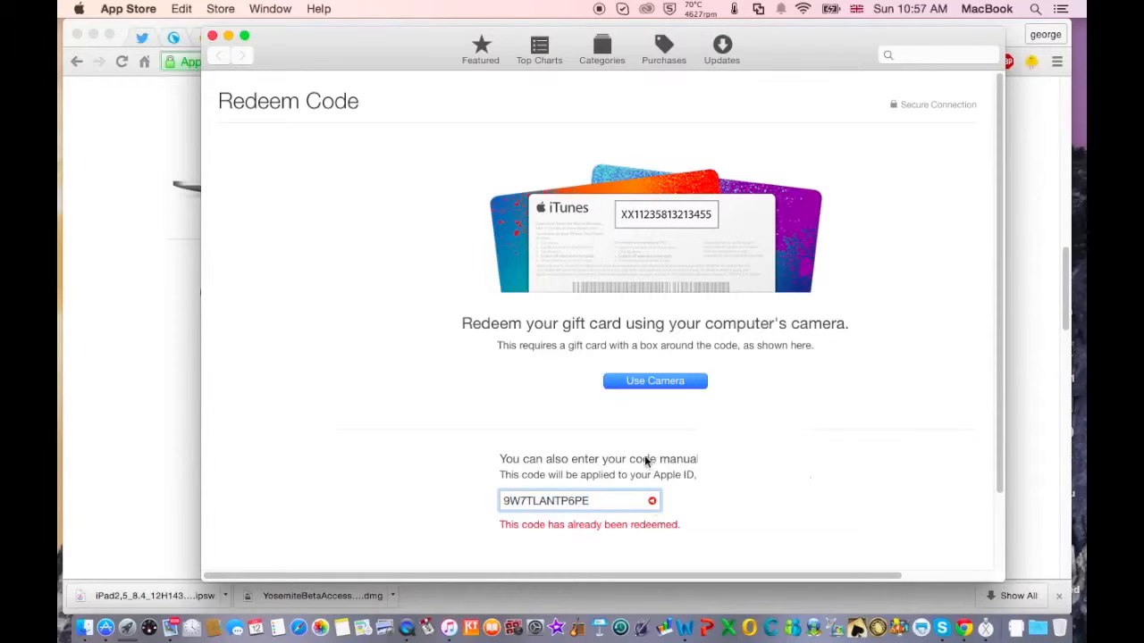
Dismiss the App Store and browser, then launch the Install OS X El Capitan app.
left_click(213, 37)
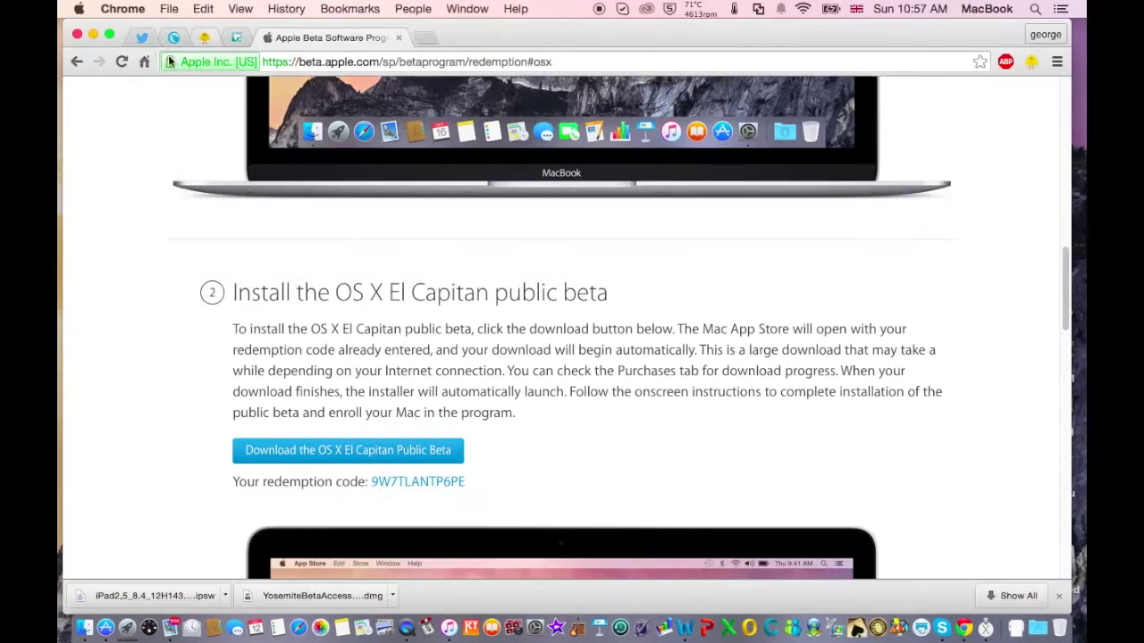
left_click(95, 34)
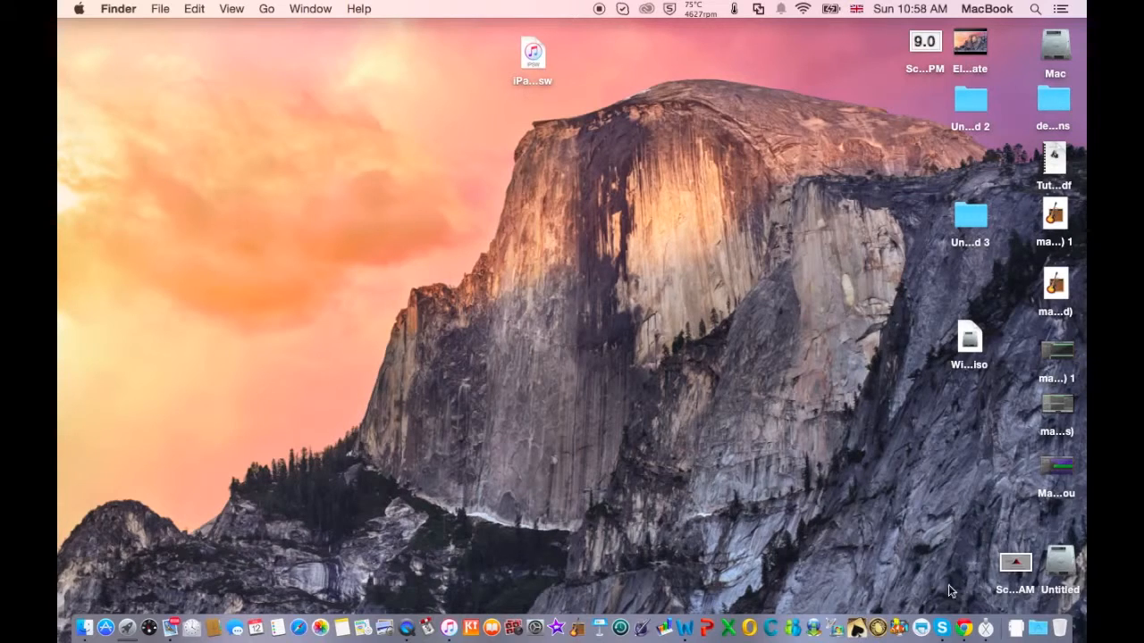
left_click(984, 617)
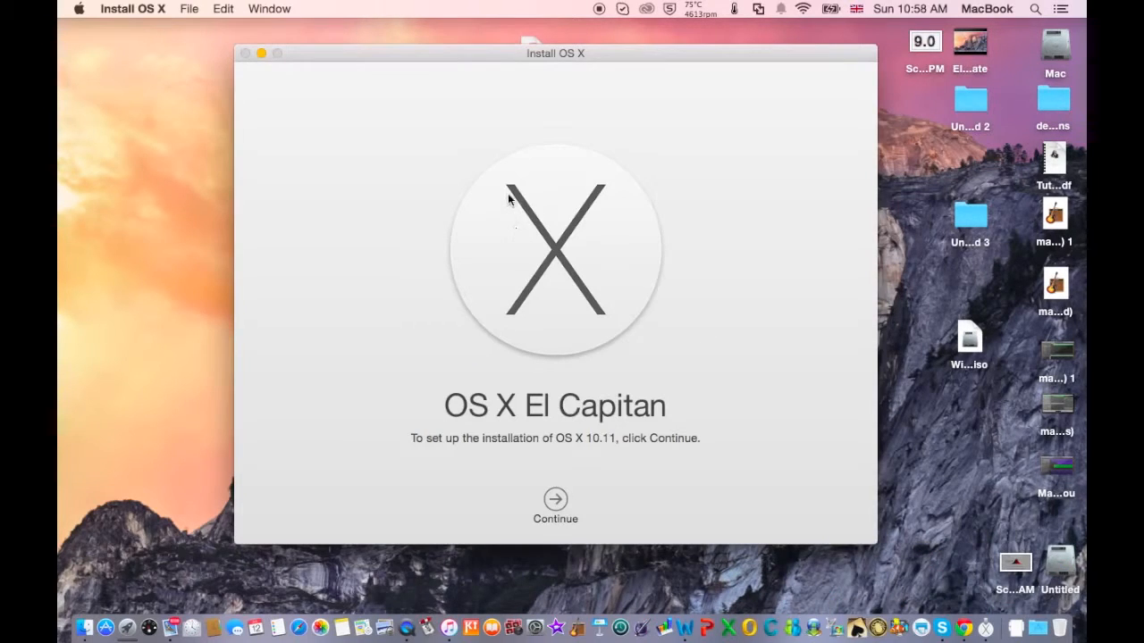
left_click(553, 514)
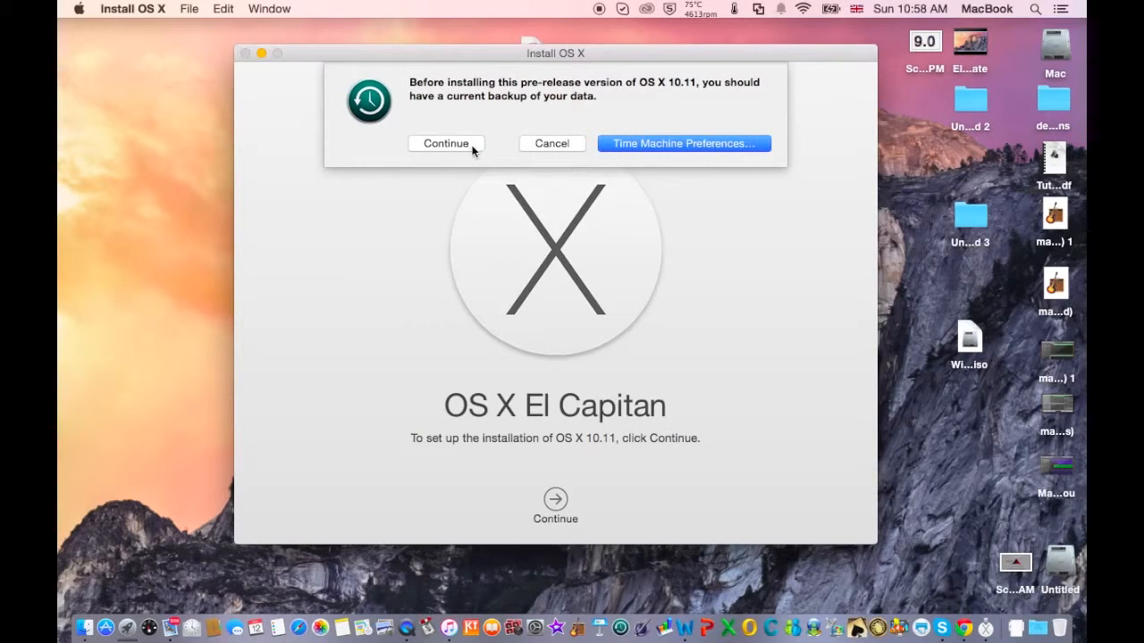
left_click_drag(426, 82, 615, 113)
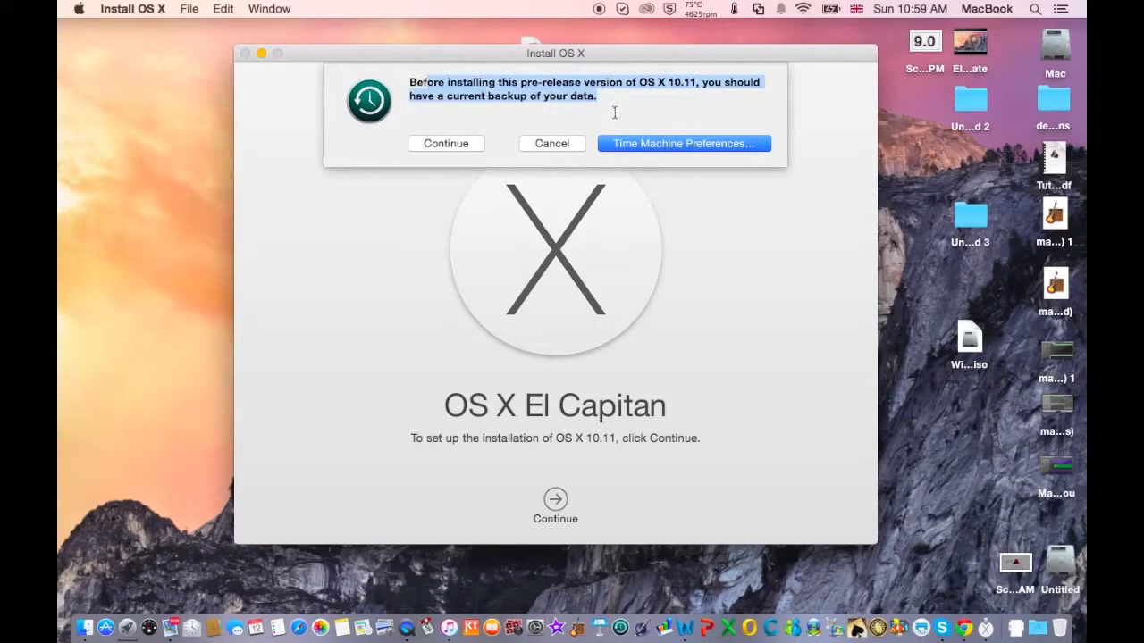
left_click_drag(408, 81, 599, 100)
left_click(566, 144)
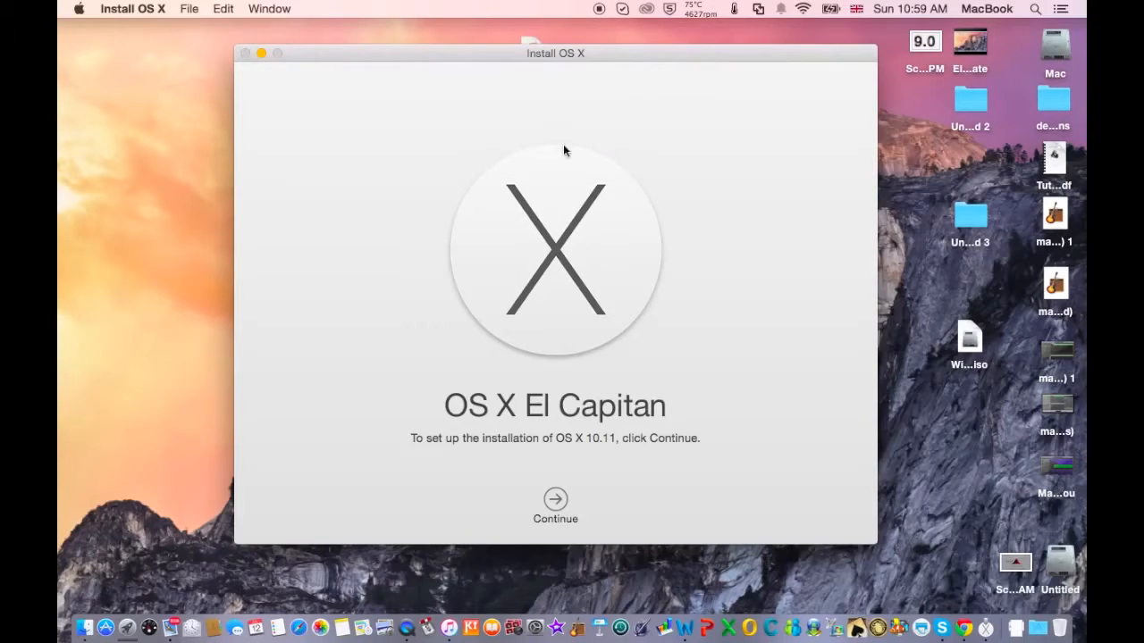
left_click(546, 501)
Pass the backup warning, agree to the license and start installing on disk 'Mac'.
left_click(437, 141)
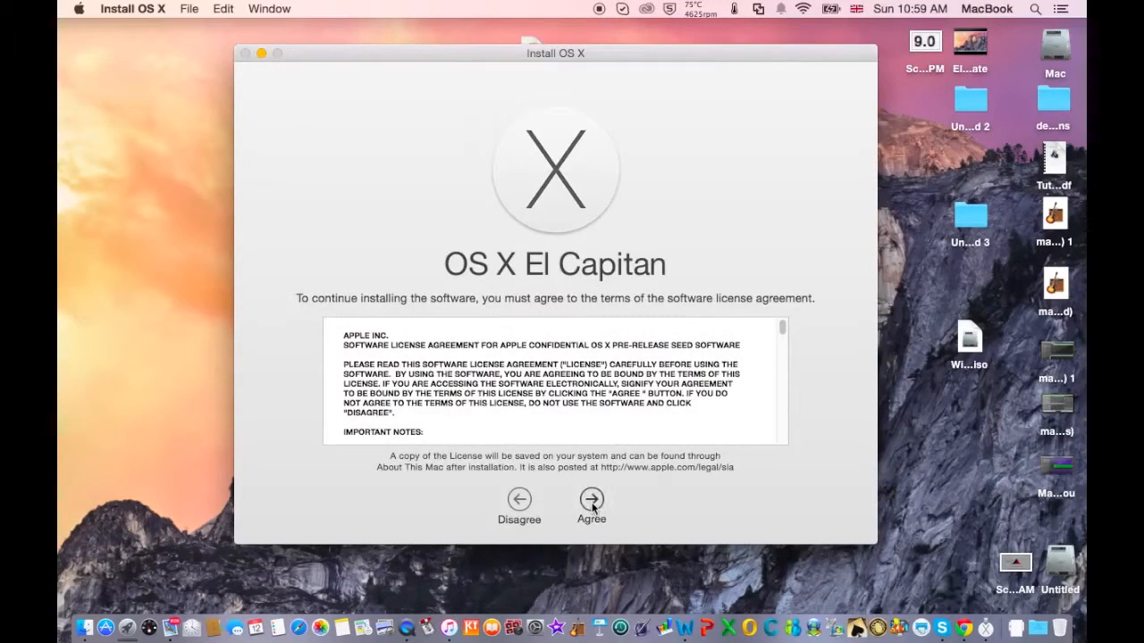
left_click(592, 503)
left_click(692, 148)
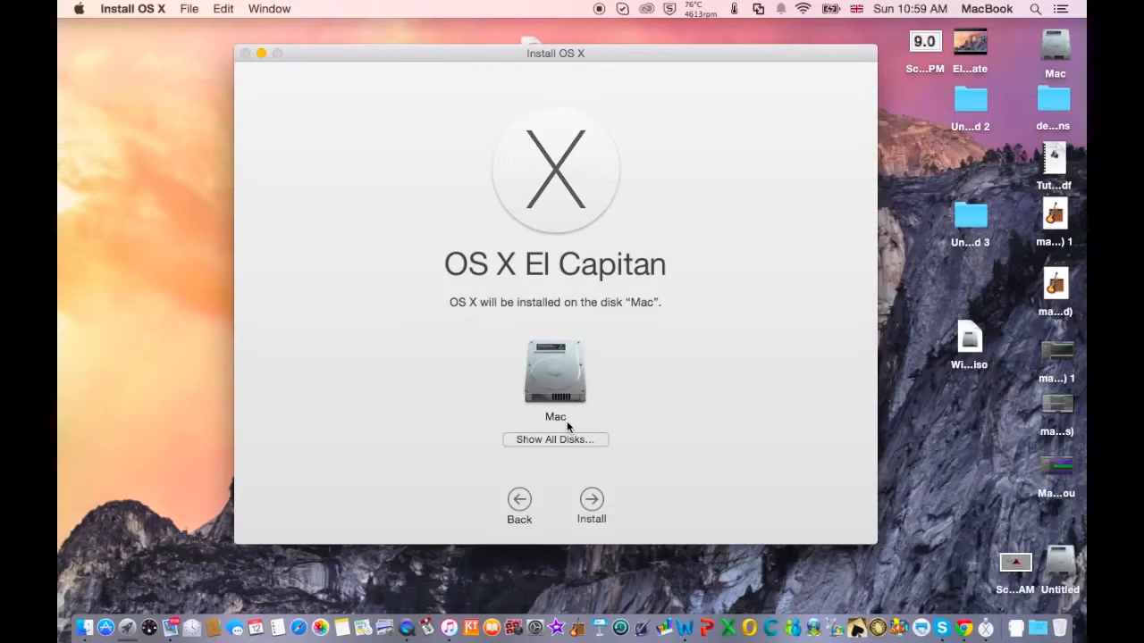
left_click(592, 502)
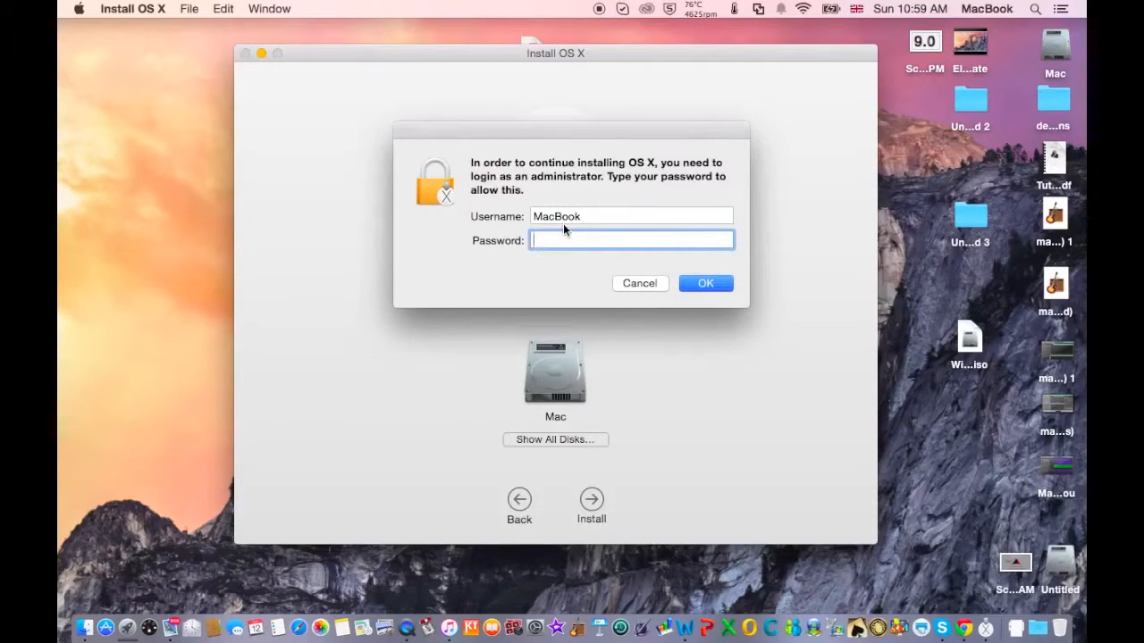
type("•••••••")
Submit the admin password, then cancel preparation and quit the installer.
key("Return")
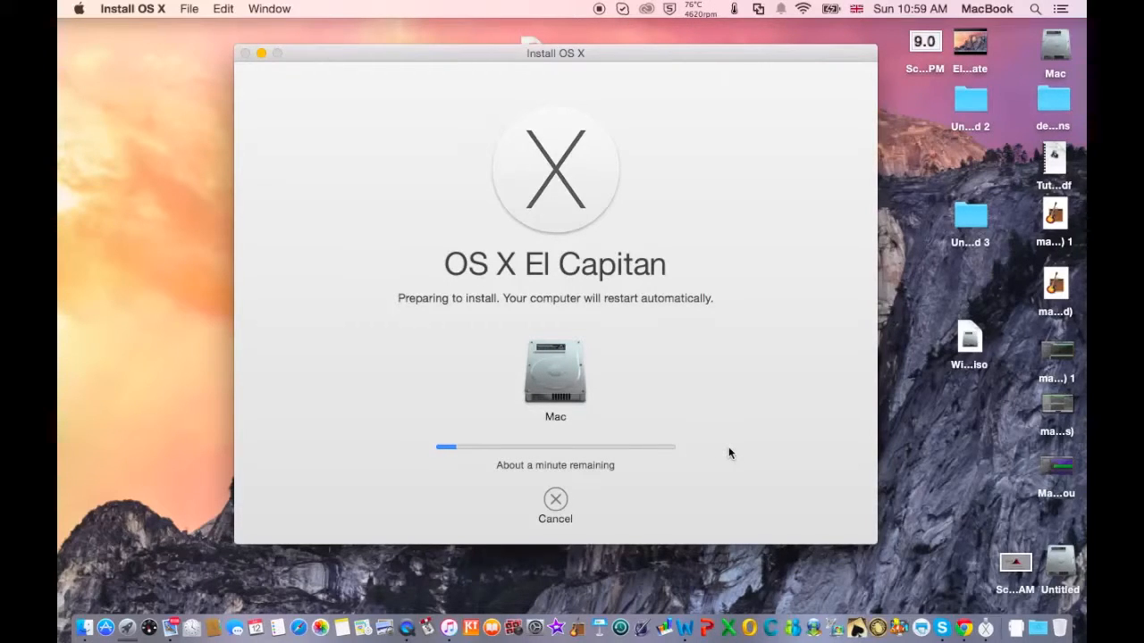
left_click(555, 498)
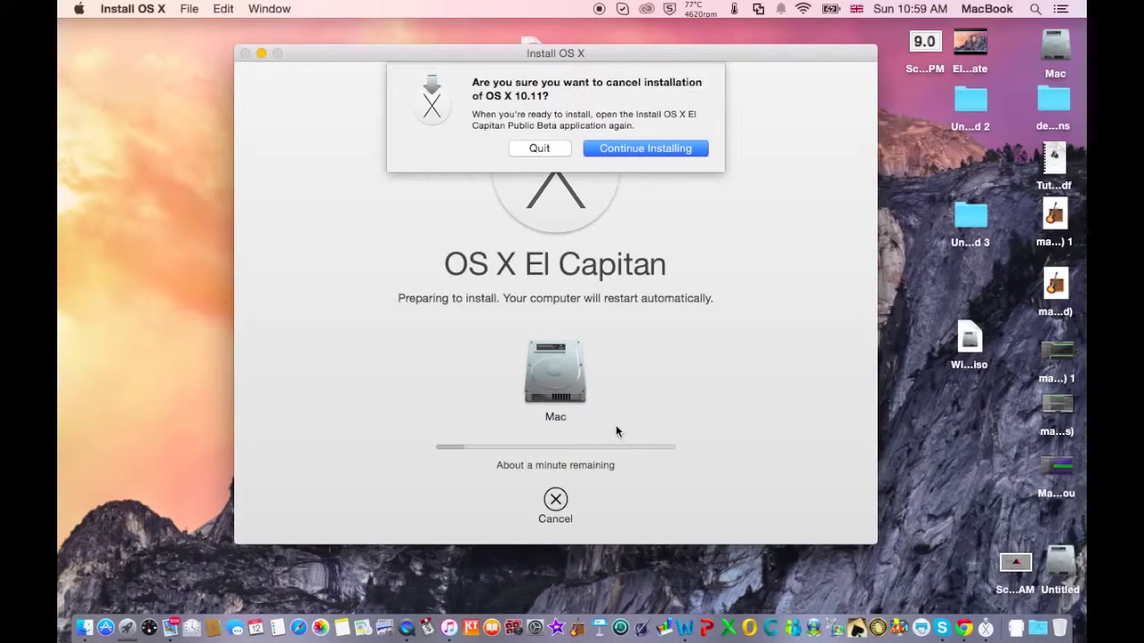
left_click(541, 149)
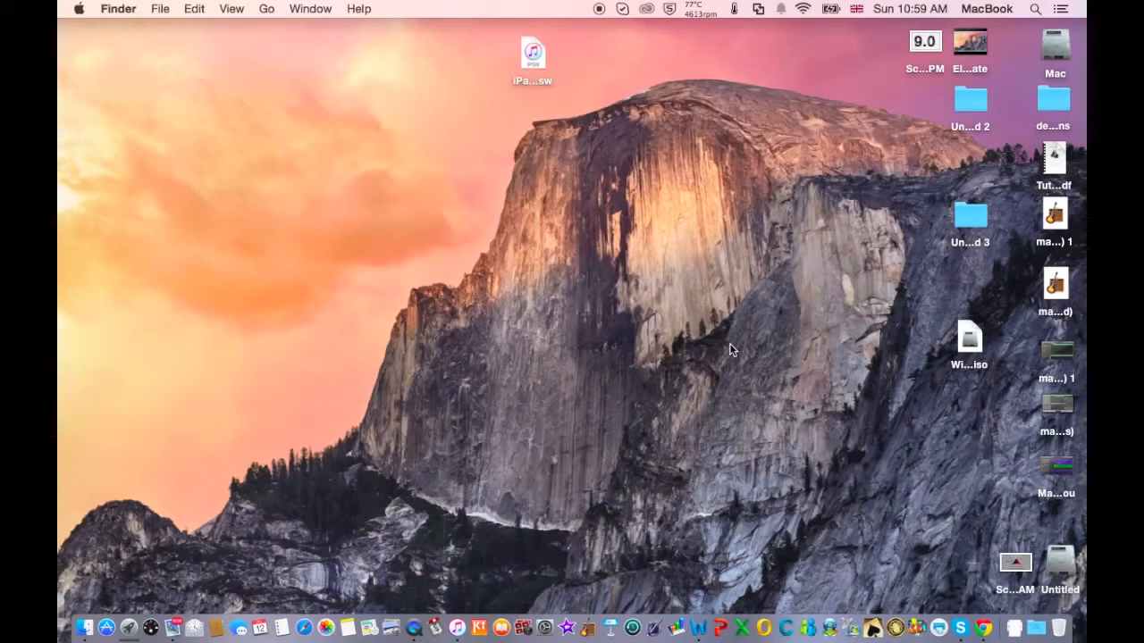